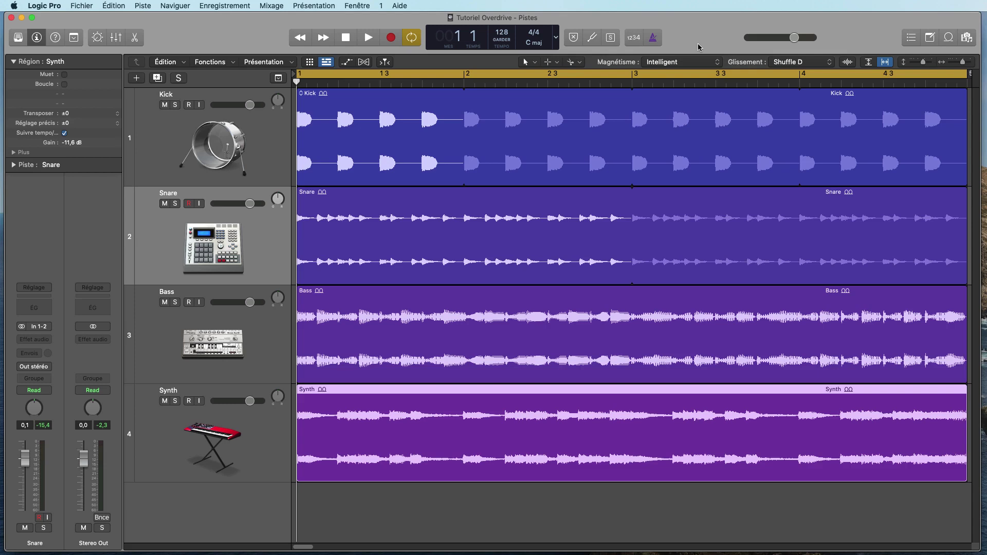
Insert the stereo Overdrive distortion effect on the Snare track and move its window clear of the Snare regions.
left_click(259, 236)
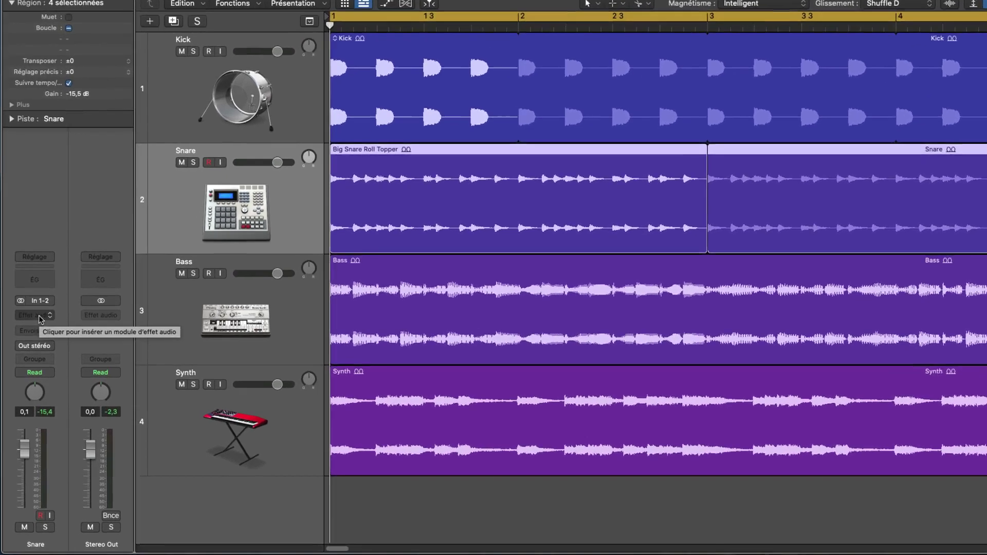
left_click(40, 342)
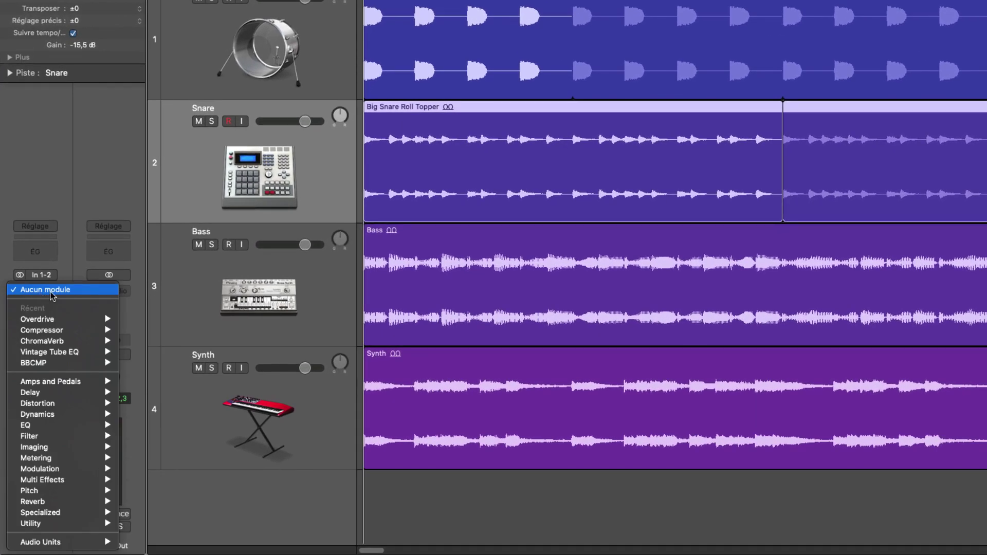
mouse_move(72, 396)
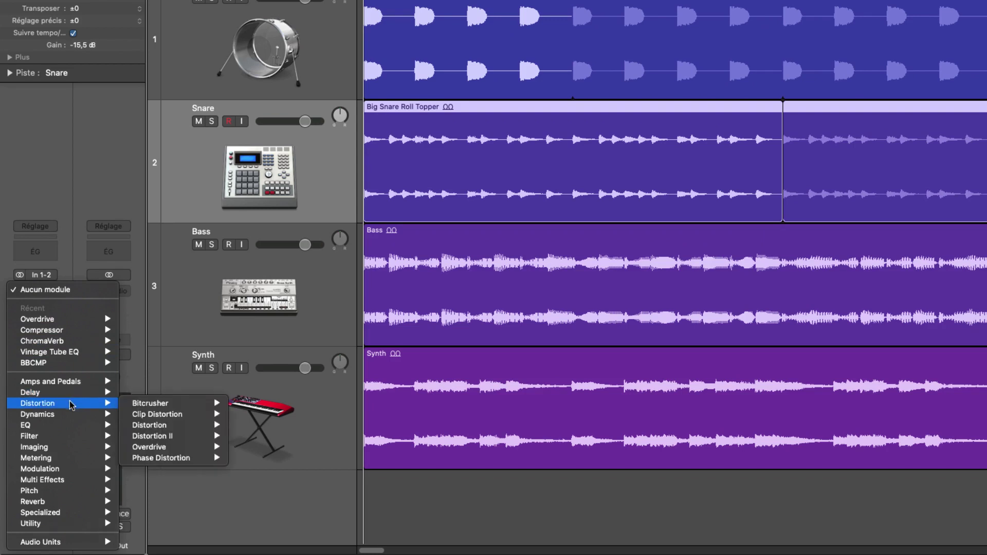
mouse_move(190, 447)
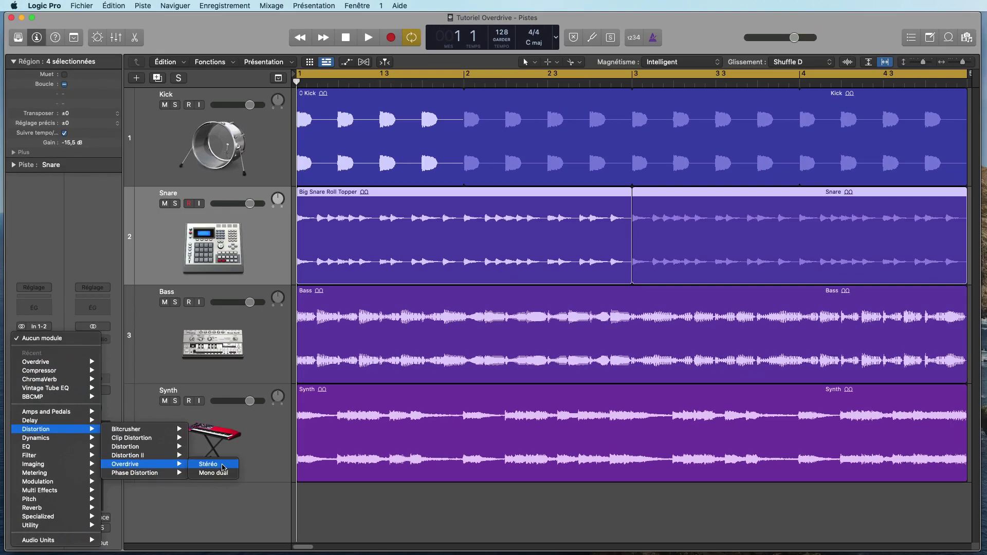
left_click(222, 465)
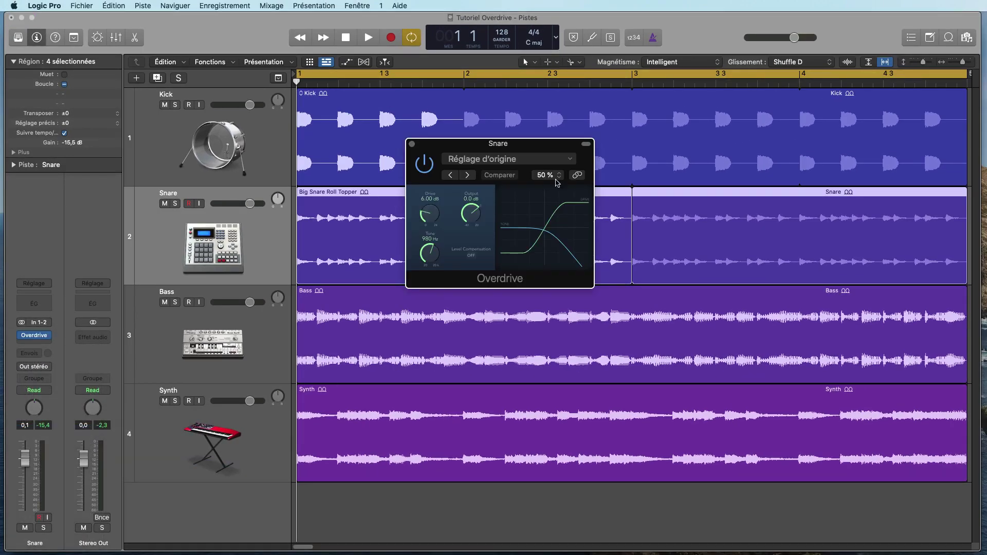
left_click_drag(556, 148, 553, 331)
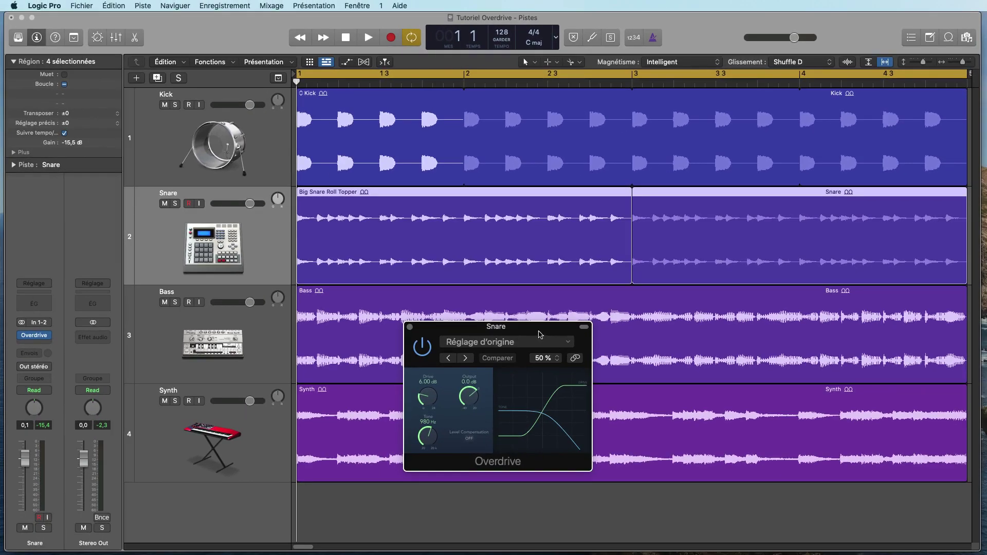
left_click_drag(541, 335, 833, 306)
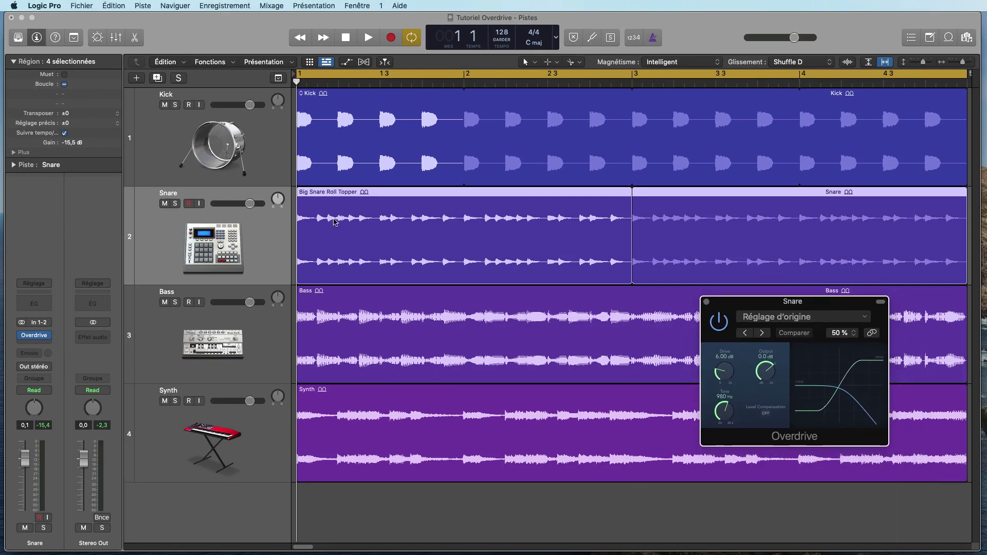
Set the Snare Overdrive's Drive to 4.00 dB and its Output to -4.0 dB.
left_click(270, 241)
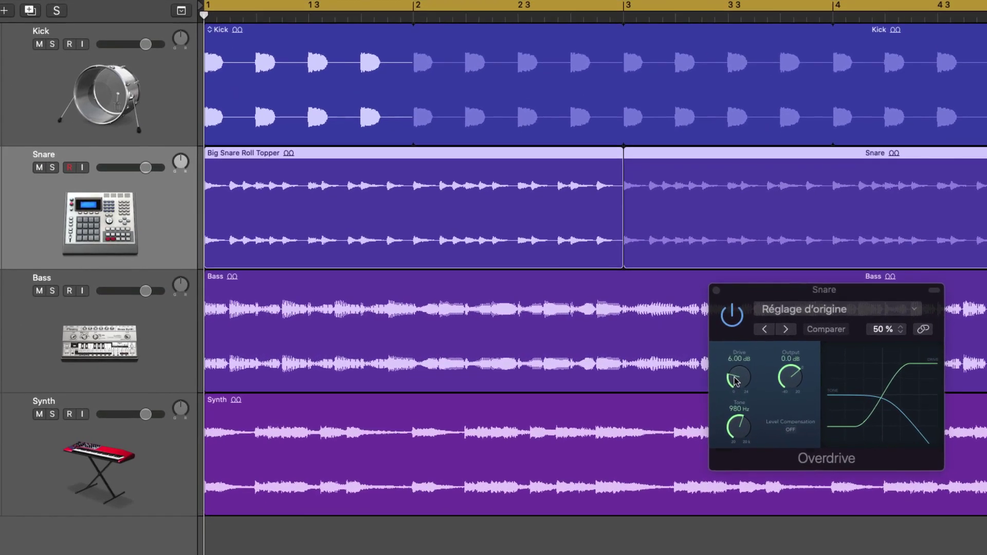
left_click_drag(726, 376, 756, 428)
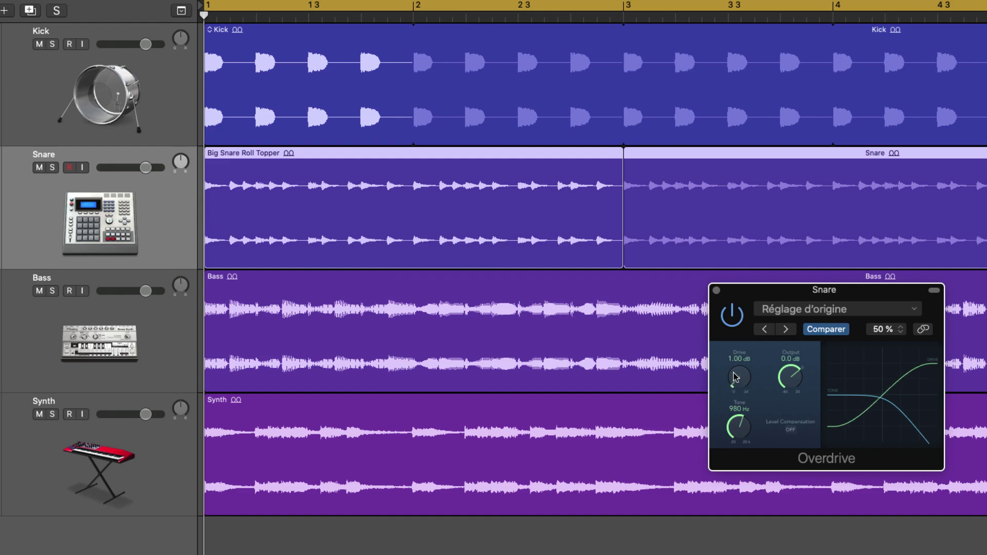
left_click_drag(738, 385, 736, 350)
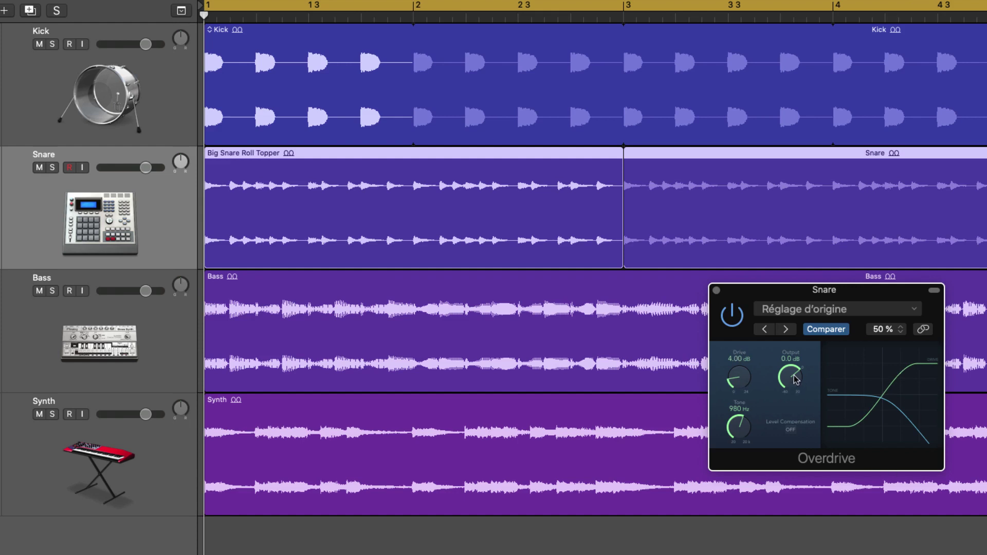
left_click_drag(795, 381, 795, 385)
Solo the Snare track and play it, switching its Overdrive off and back on to compare the sound.
left_click(52, 167)
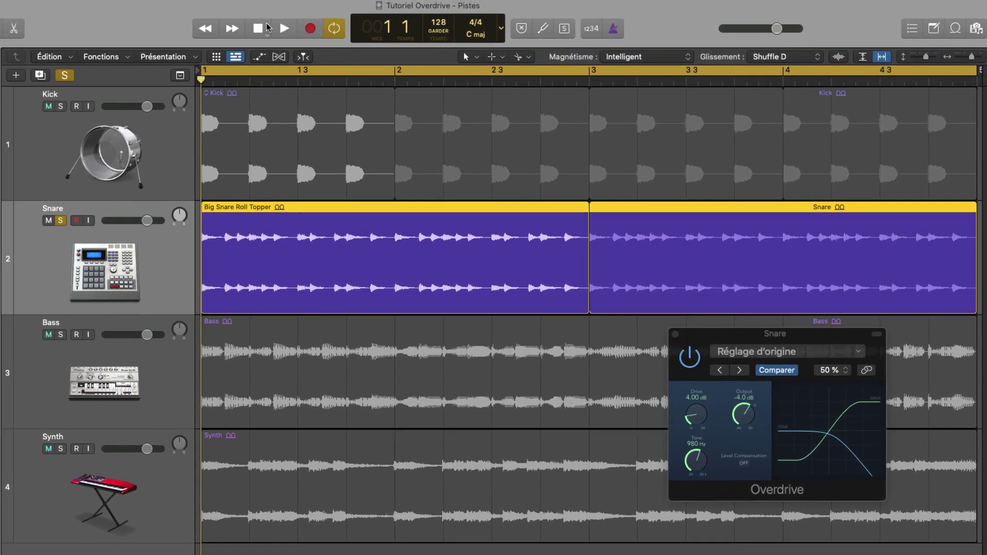
left_click(284, 28)
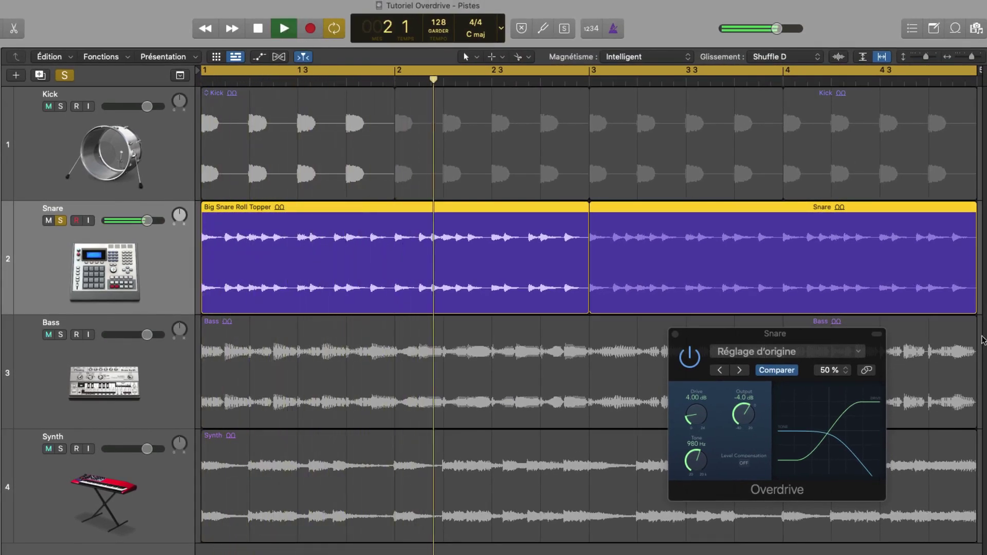
left_click(691, 358)
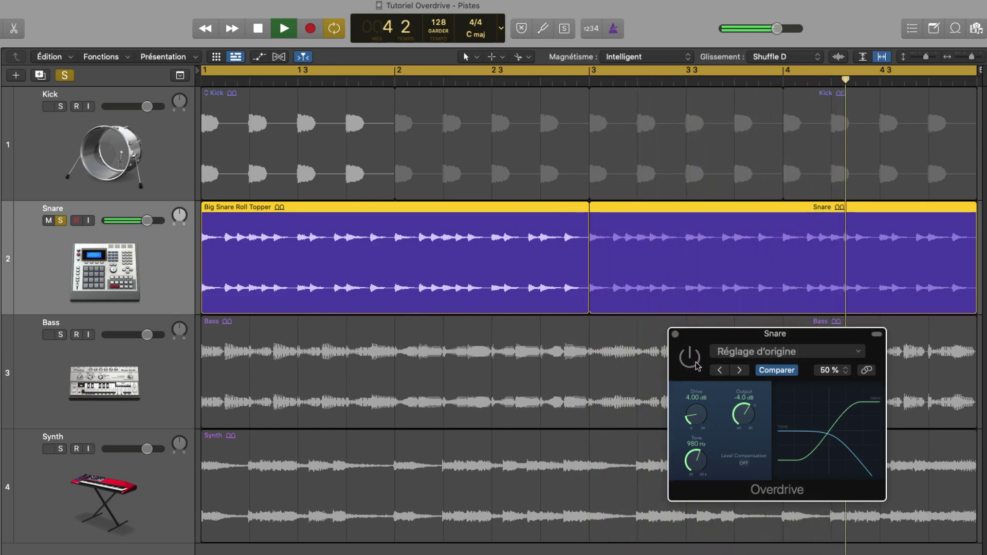
left_click(690, 358)
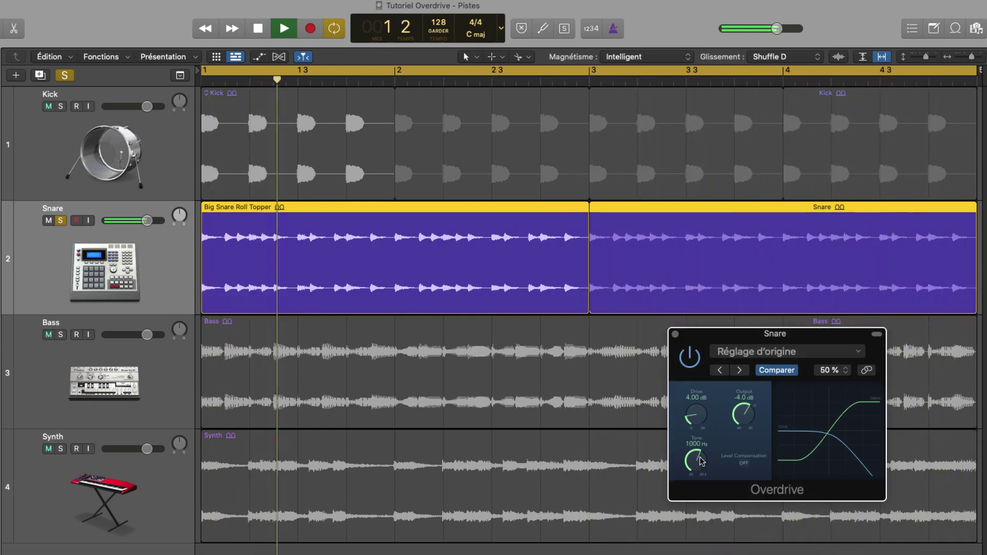
Raise the Snare Overdrive's Tone to 10000 Hz and compare the playing track with the effect on and bypassed.
left_click_drag(696, 459, 710, 400)
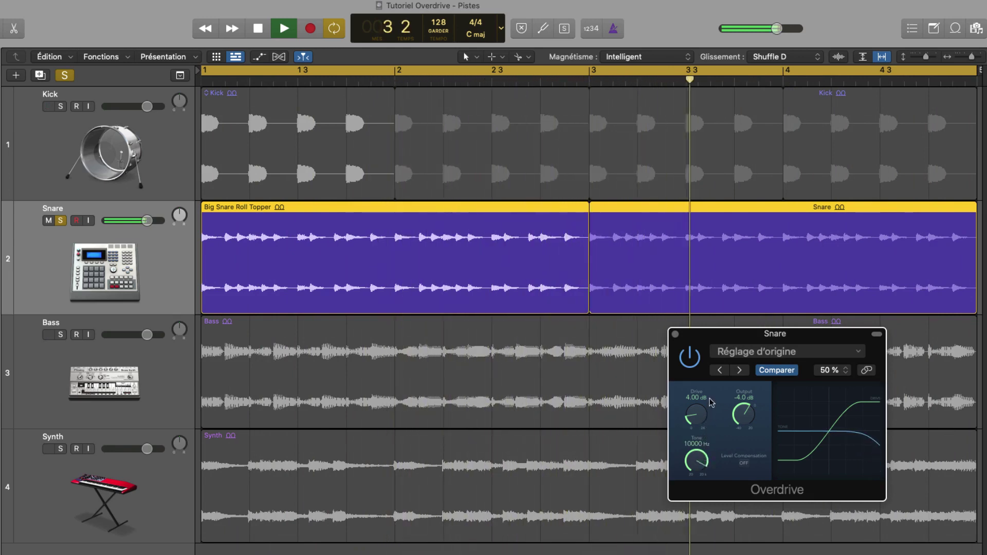
left_click(692, 363)
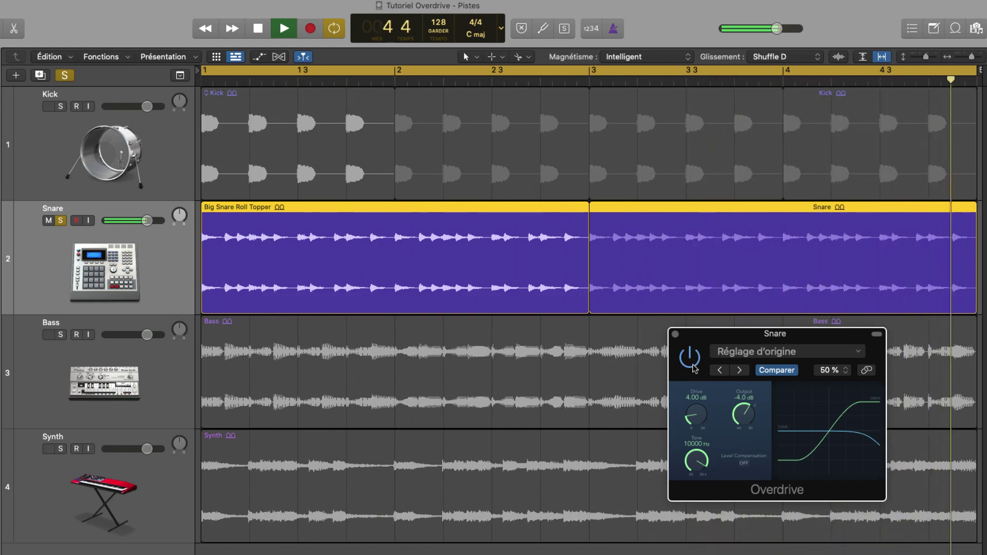
left_click(693, 368)
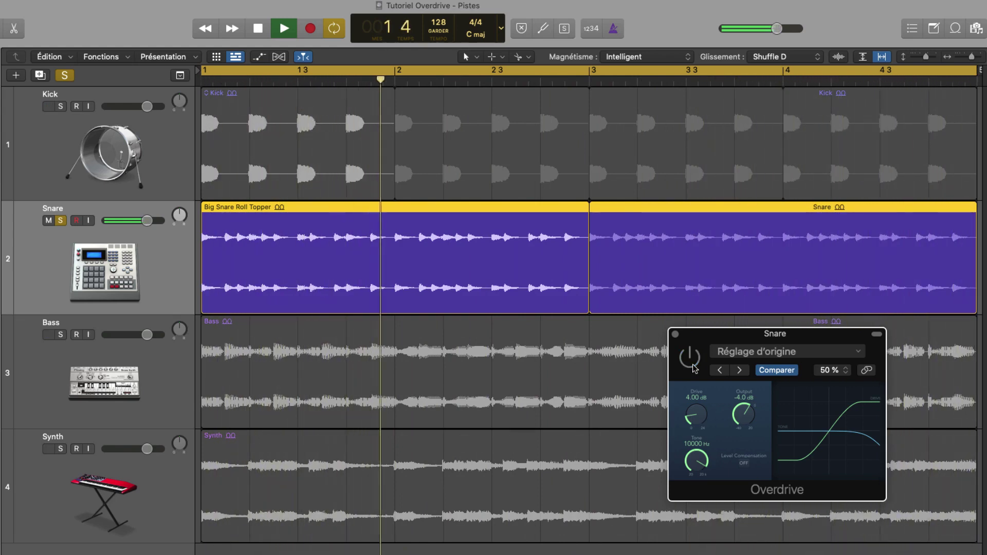
left_click(692, 368)
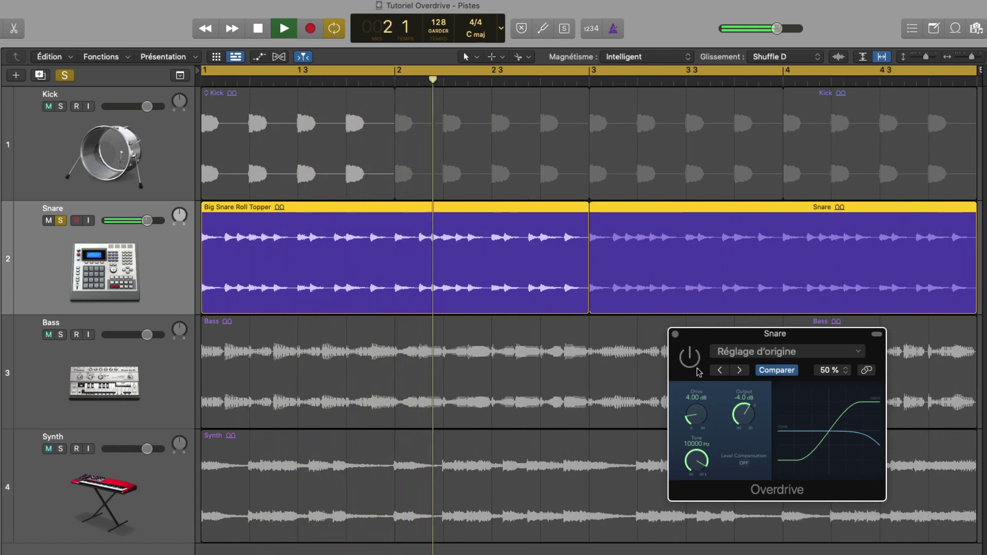
Stop playback, close the Snare's Overdrive window and take the track out of solo.
key("space")
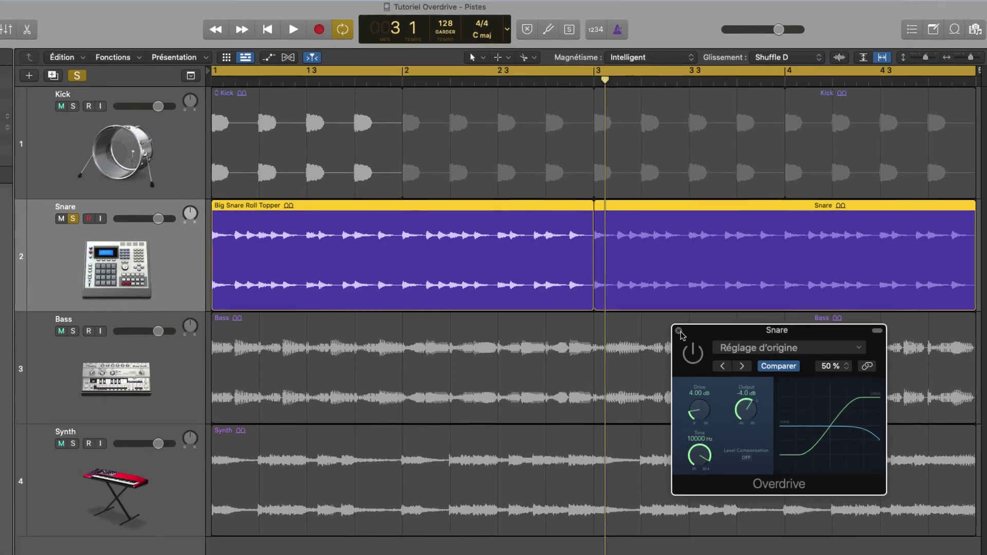
left_click(676, 335)
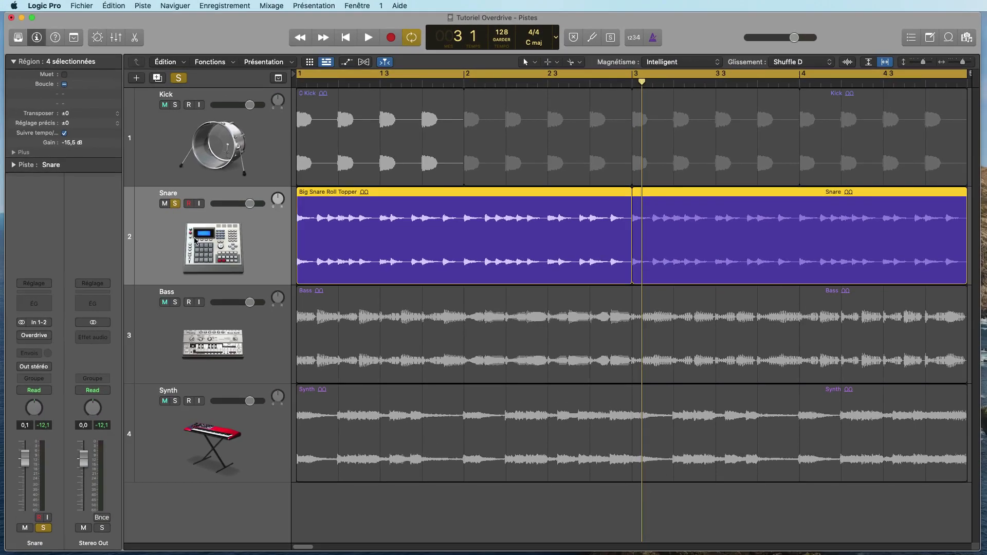
left_click(175, 204)
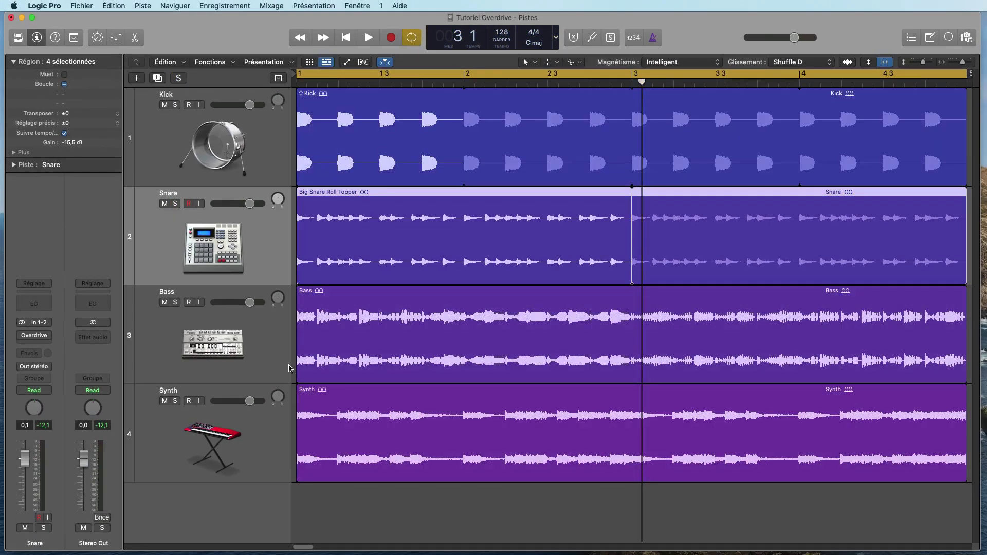
Insert the stereo Overdrive distortion effect on the Synth track and move its window clear of the Synth region.
left_click(267, 450)
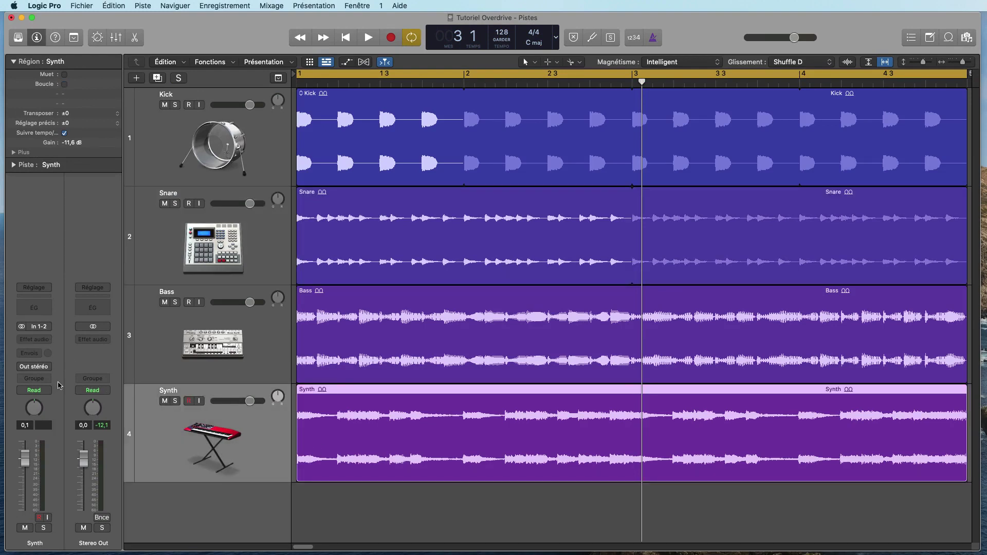
left_click(38, 340)
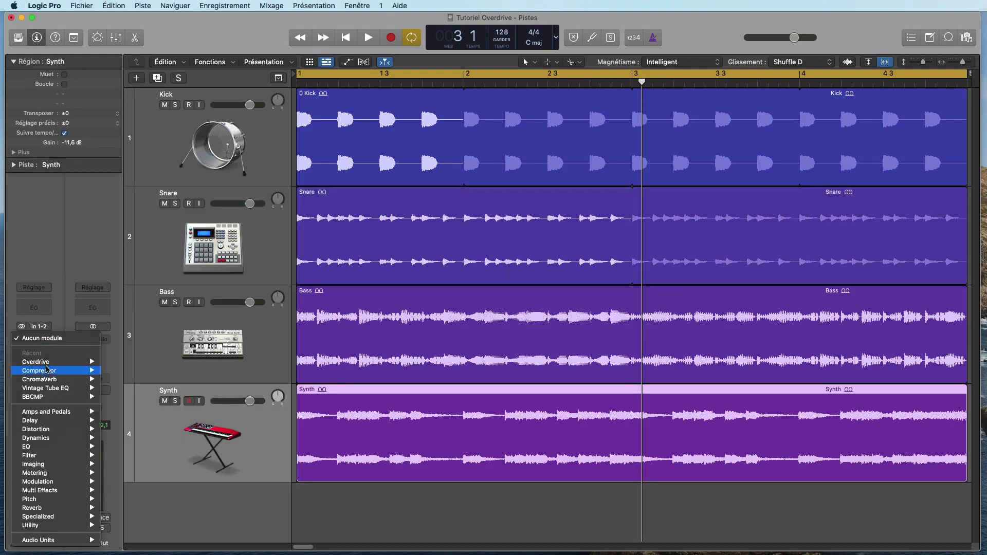
mouse_move(55, 474)
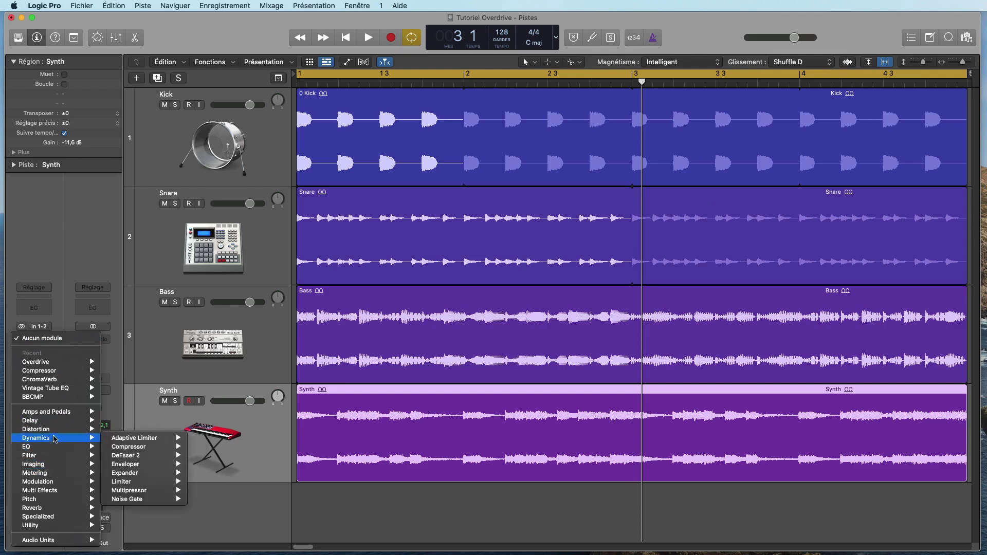
mouse_move(57, 429)
mouse_move(144, 431)
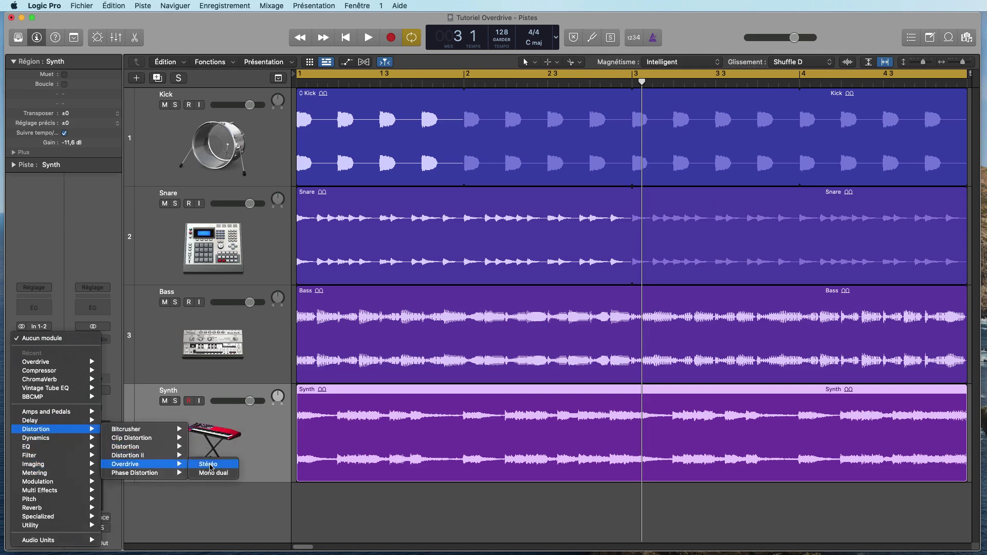
left_click(209, 465)
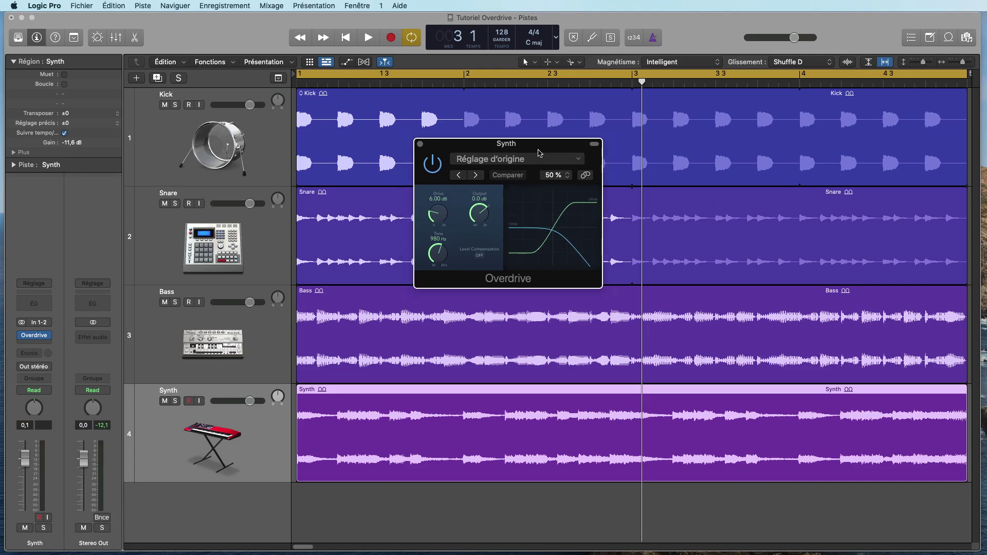
left_click_drag(538, 148, 803, 170)
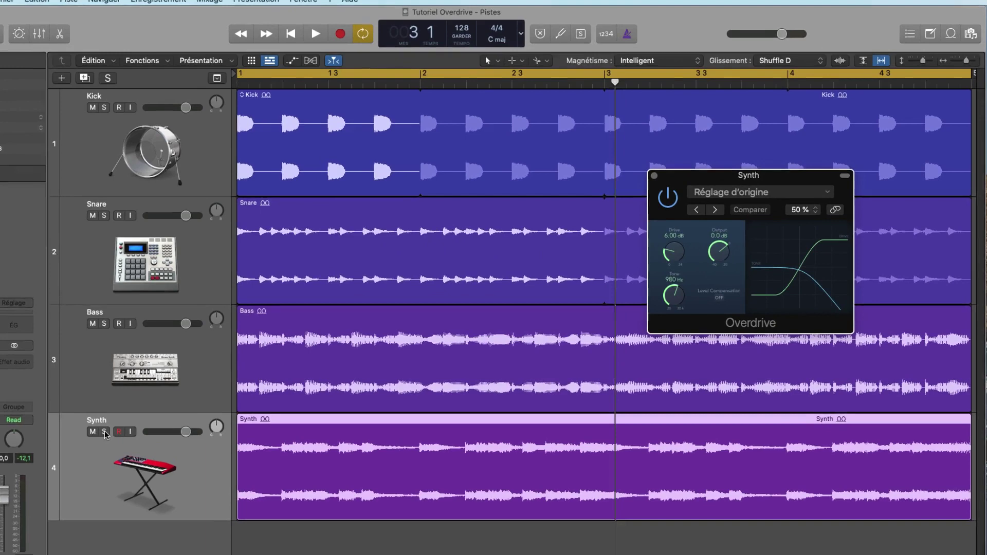
Play the Synth track in solo while setting its Overdrive to Drive 8.50 dB, Output -8.5 dB and Tone 6300 Hz.
left_click(104, 432)
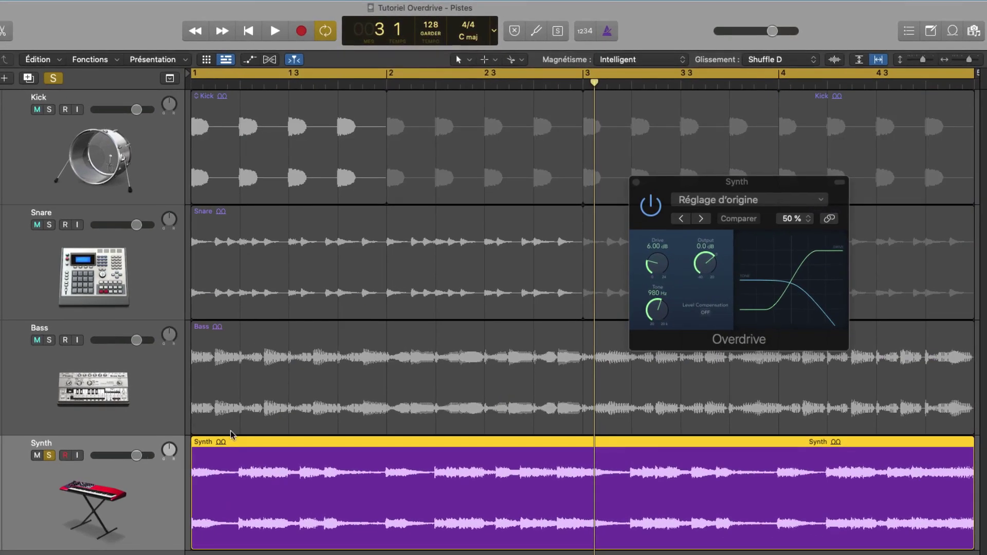
left_click(274, 32)
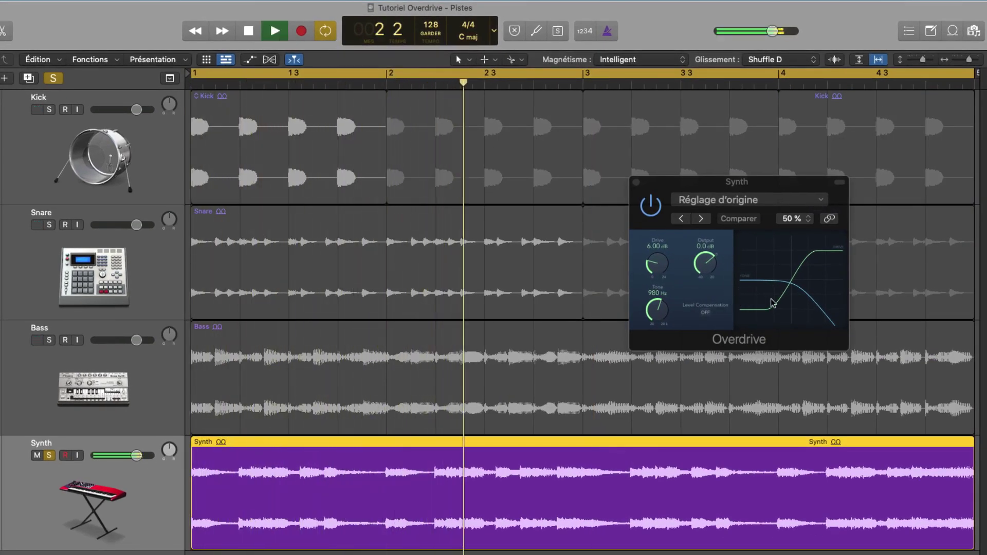
left_click(655, 266)
left_click_drag(655, 266, 659, 240)
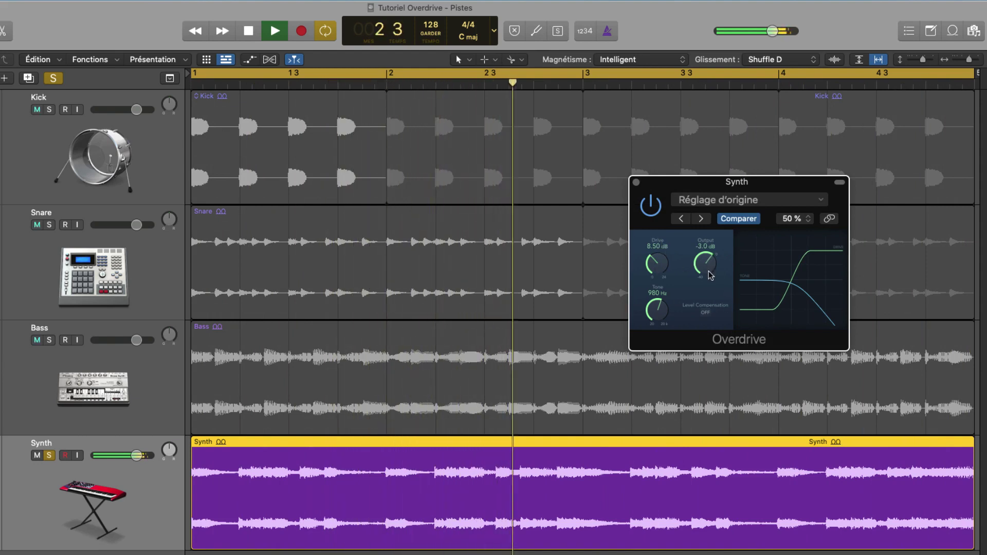
left_click_drag(705, 264, 714, 292)
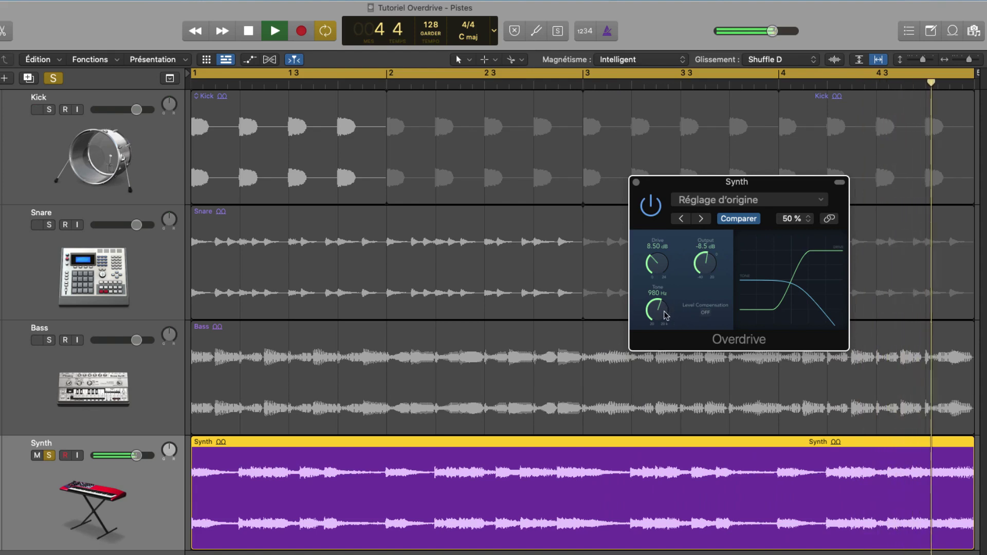
left_click_drag(663, 312, 681, 265)
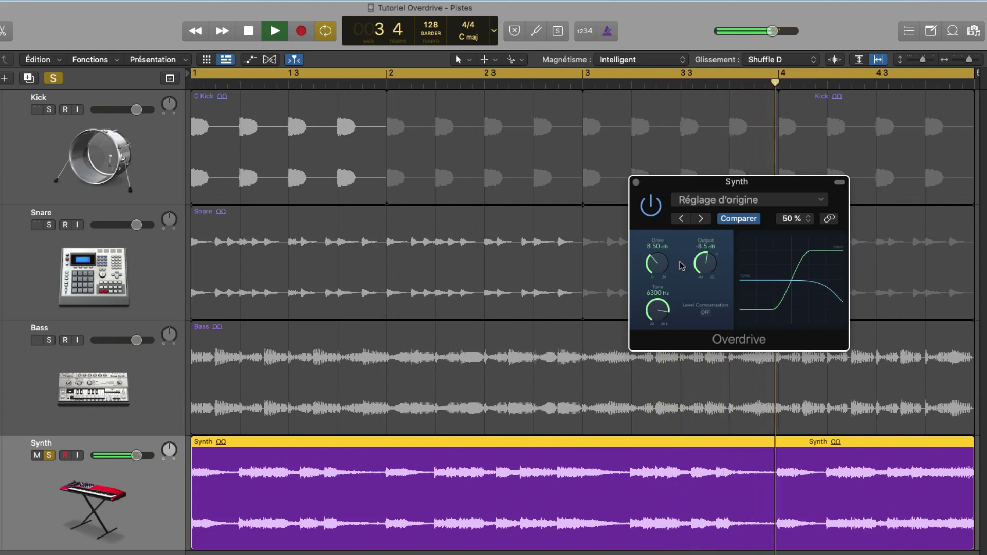
Switch the Synth's Overdrive off and on during playback to compare the processed and dry sound.
left_click(652, 215)
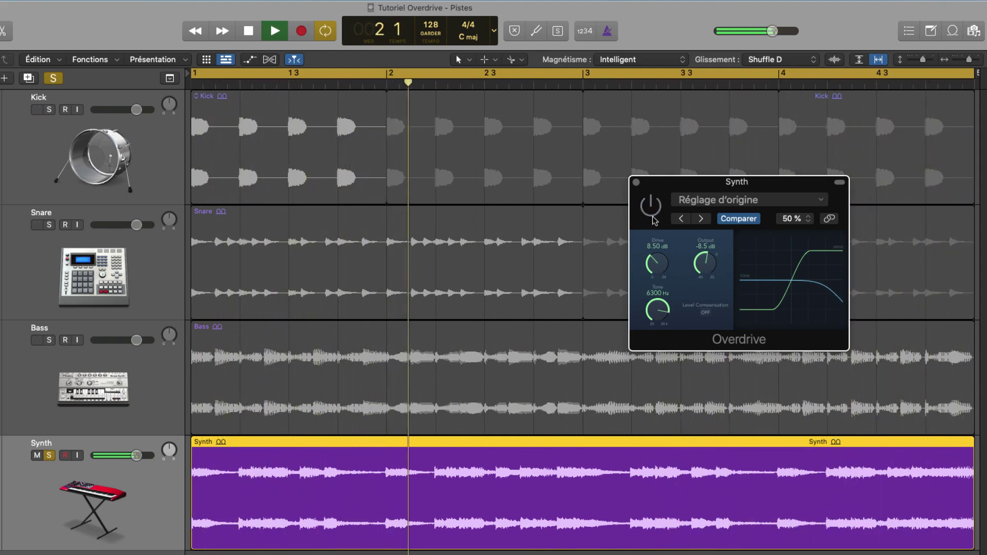
left_click(652, 215)
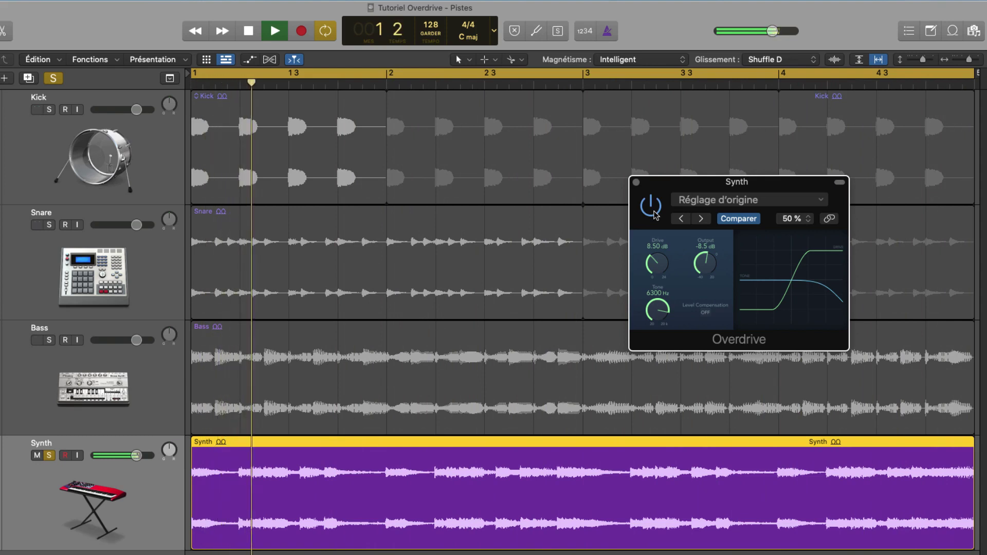
left_click(653, 211)
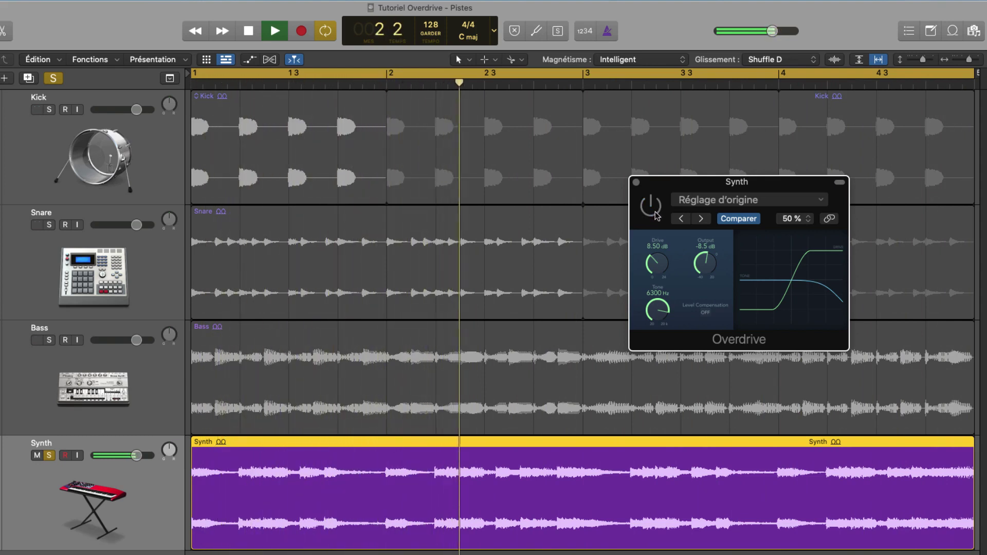
Listen to the Synth without its Overdrive once more, switch the effect back on and stop playback.
left_click(652, 209)
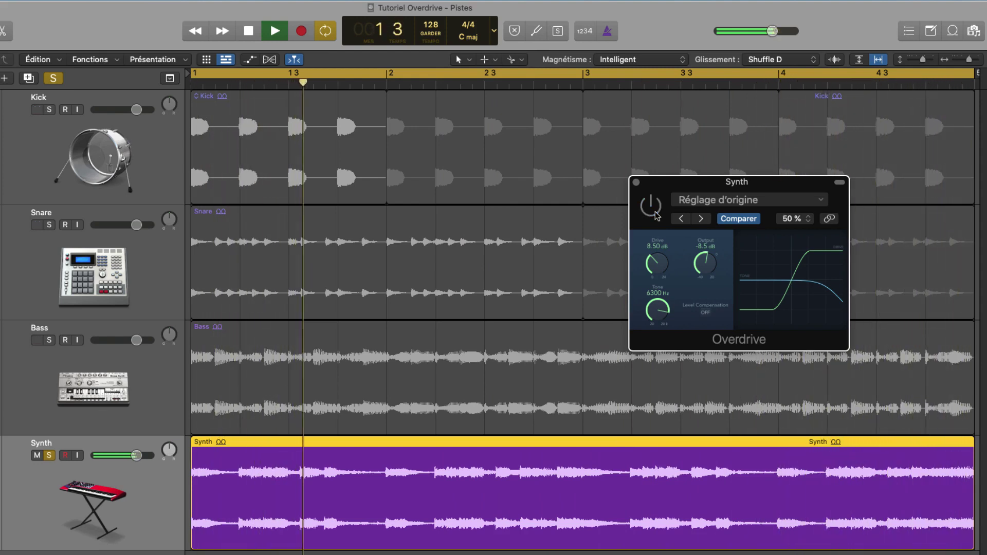
left_click(656, 213)
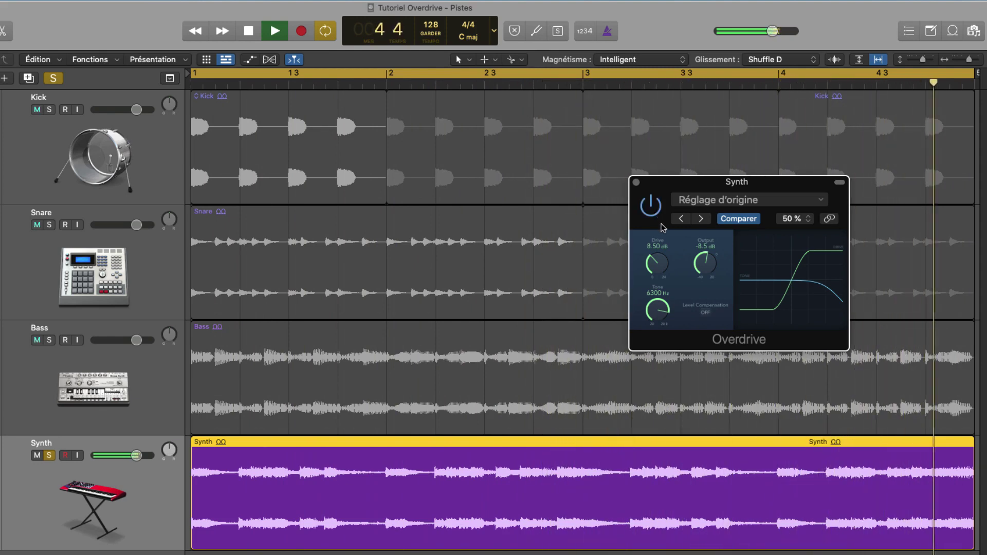
key("space")
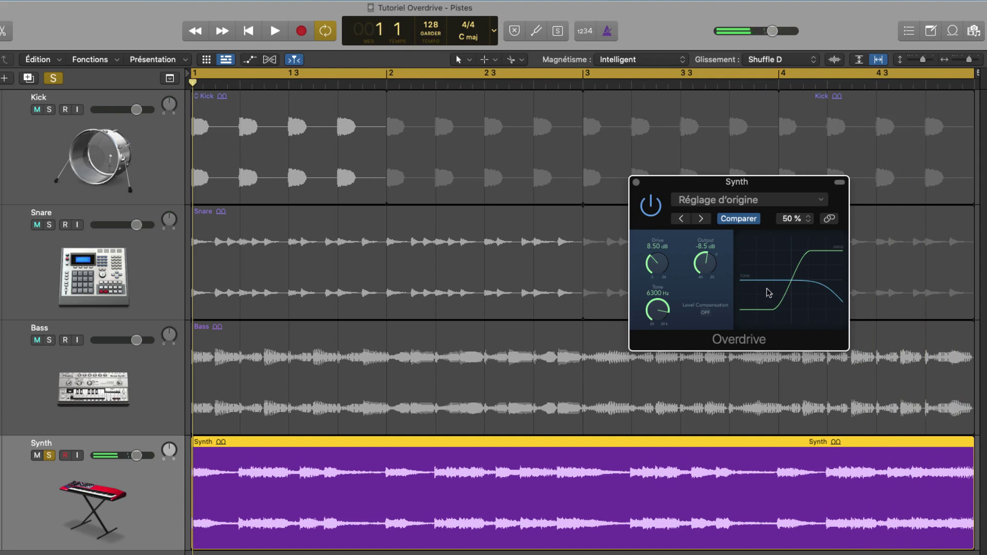
Close the Synth's Overdrive window and take the Synth track out of solo.
left_click(636, 183)
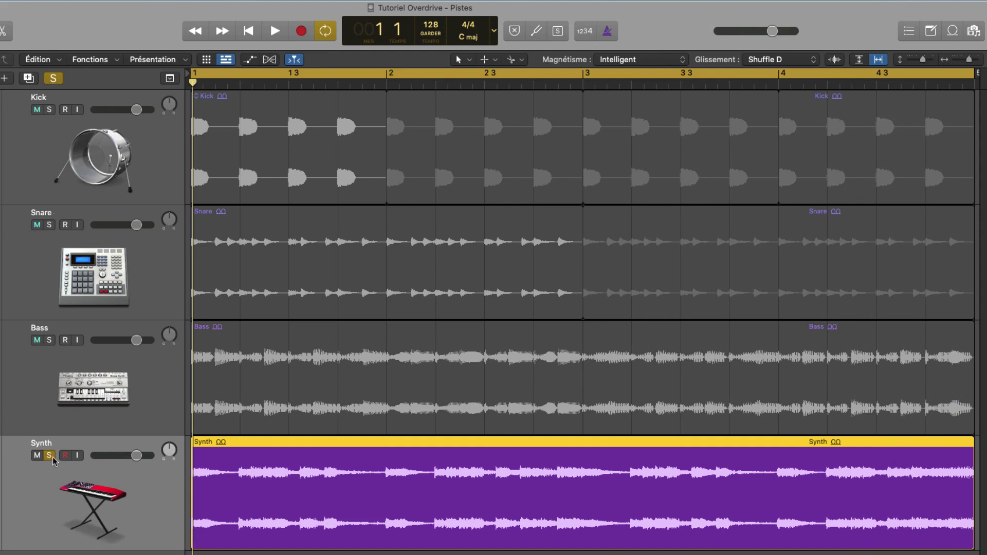
left_click(52, 457)
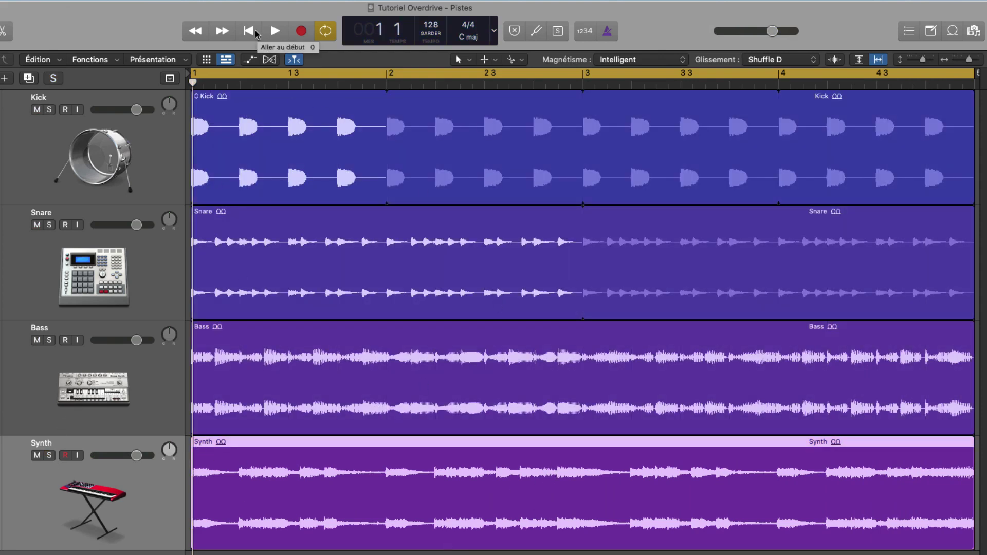
Play the whole mix from the beginning, selecting the Bass and the Snare track while listening, and stop playback.
left_click(248, 33)
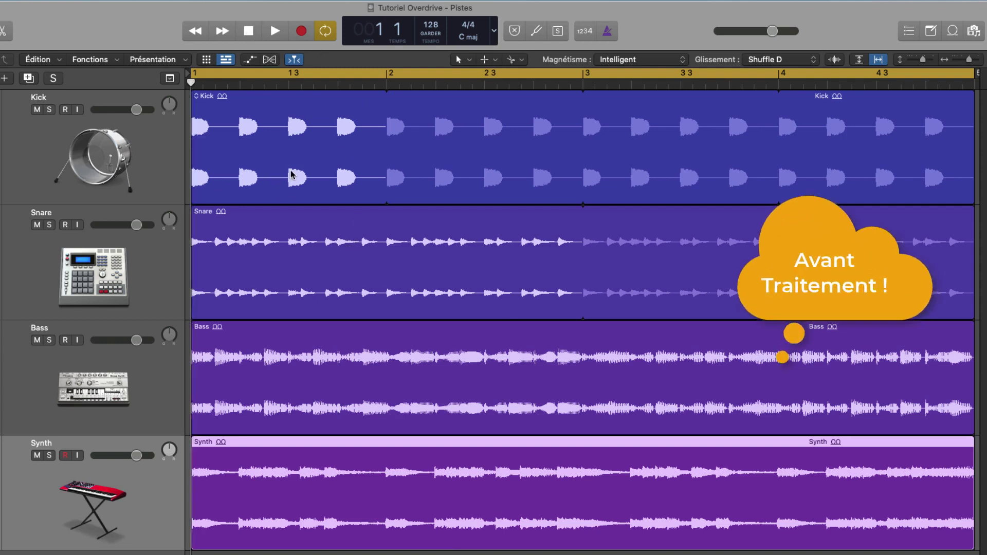
key("space")
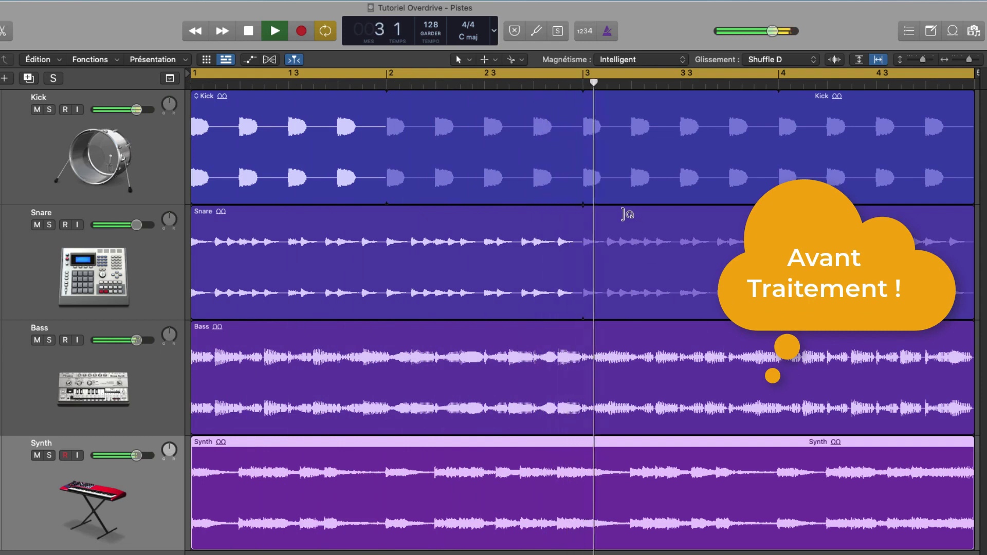
left_click(162, 396)
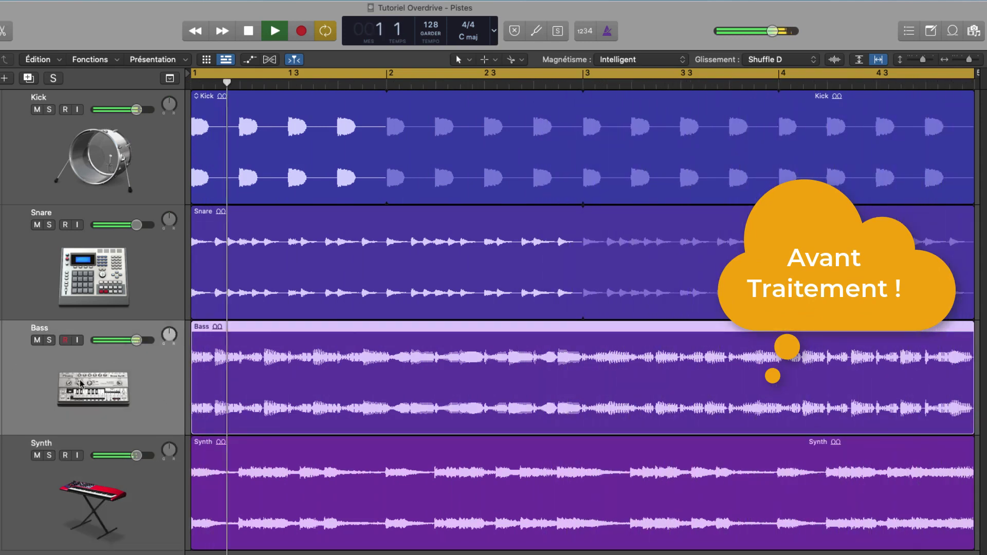
left_click(92, 290)
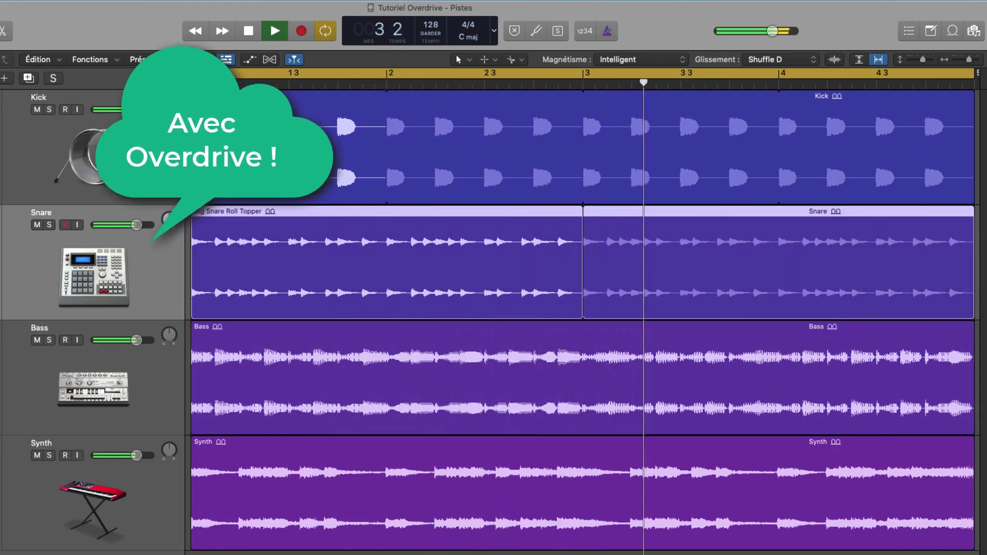
left_click(101, 488)
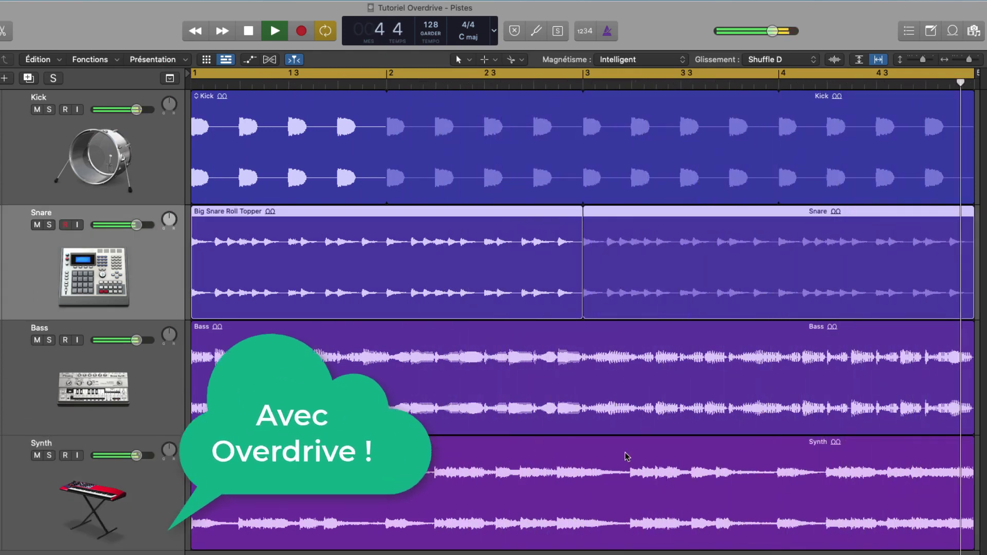
key("space")
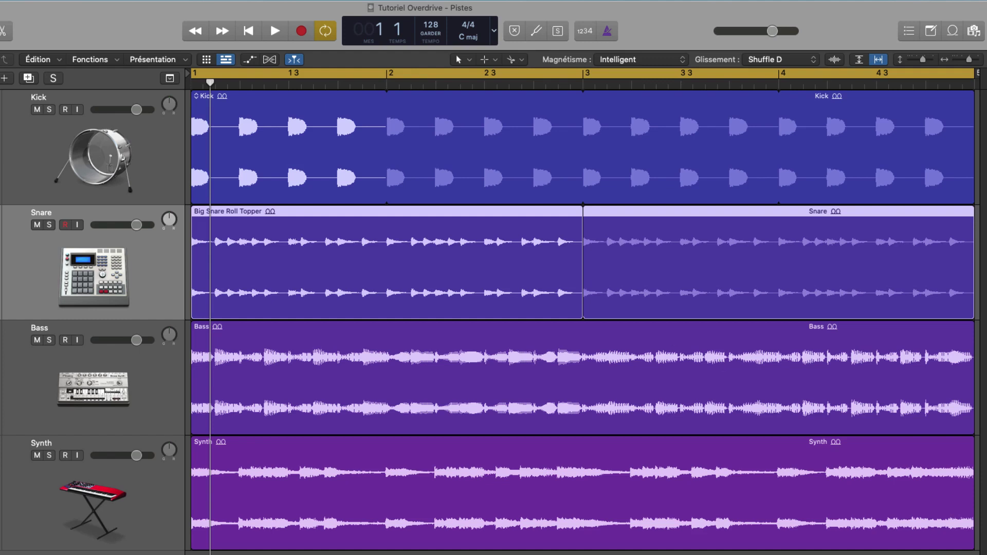
Bring up the Snare's Overdrive window and place it over the middle of the arrangement.
left_click_drag(843, 351, 546, 257)
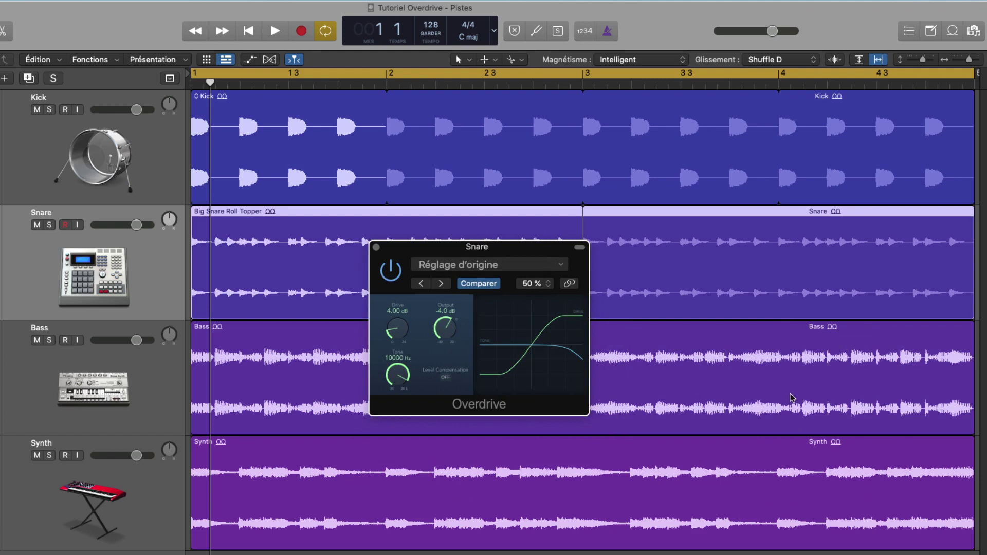